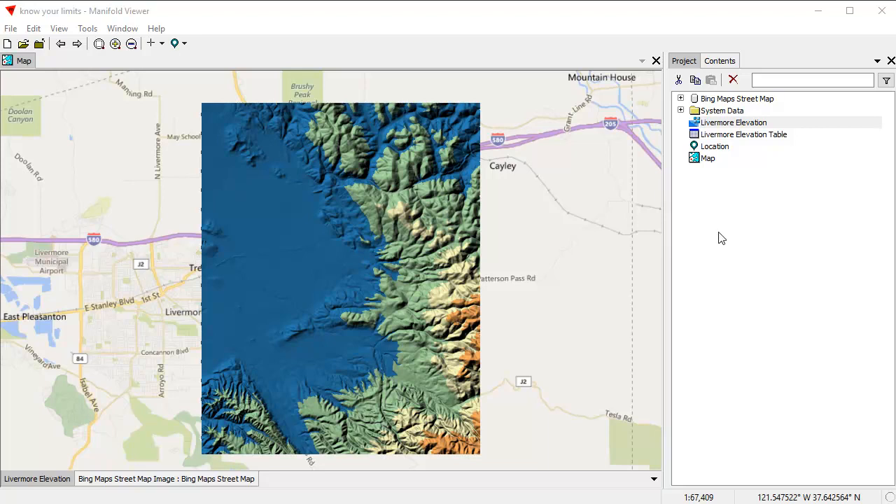
Step: Switch the Livermore Elevation layer off and on again, and hide the Bing Maps Street Map Image layer in the map
{"action": "left_click", "coordinate": [410, 21]}
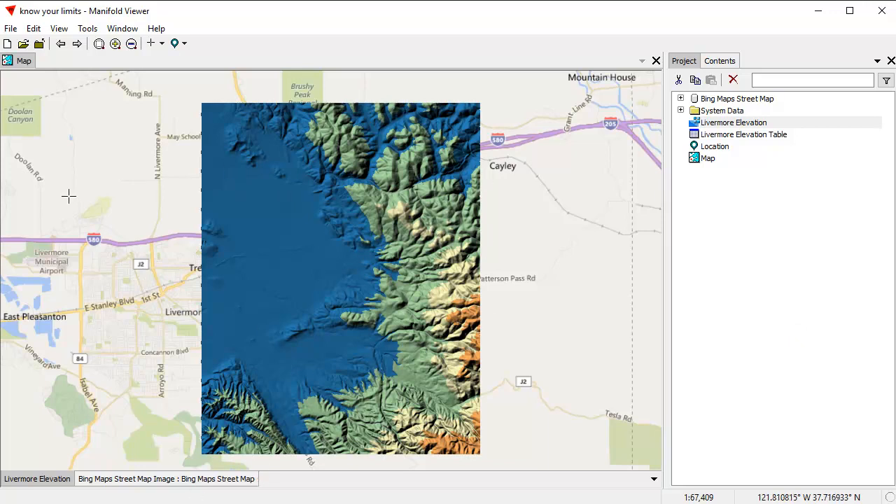
{"action": "left_click", "coordinate": [55, 483], "text": "shift"}
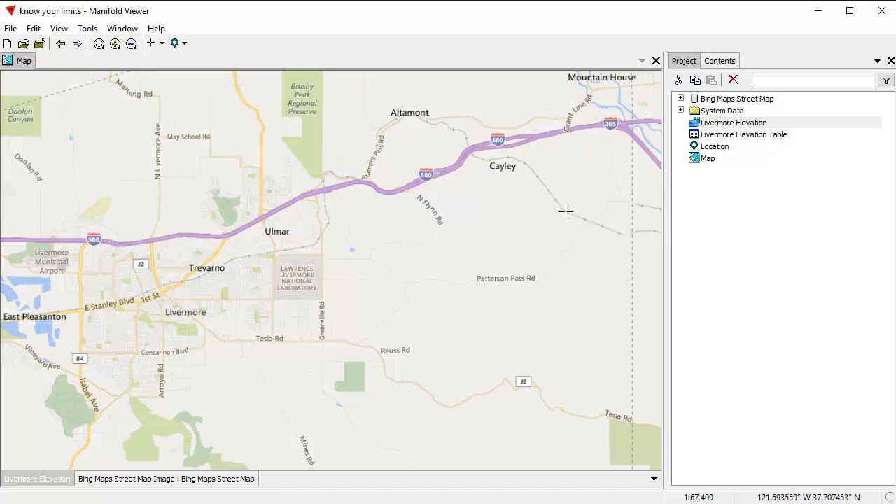
{"action": "left_click", "coordinate": [52, 478], "text": "shift"}
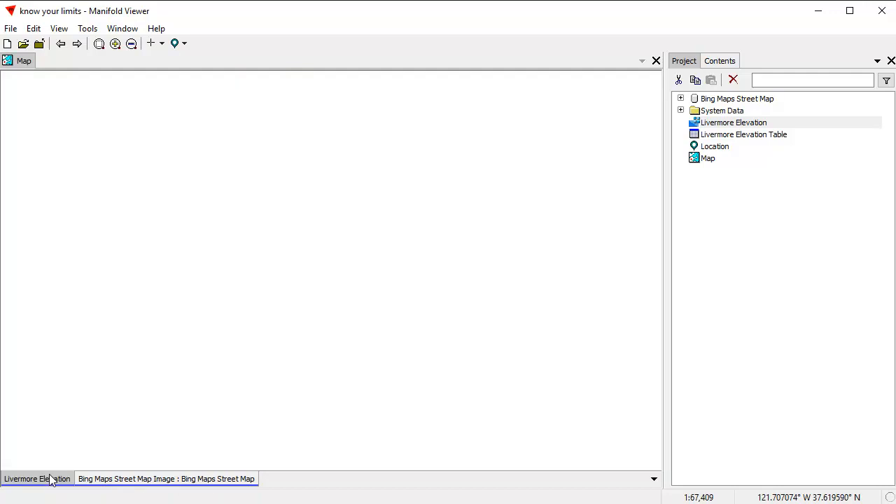
{"action": "left_click", "coordinate": [150, 482], "text": "shift"}
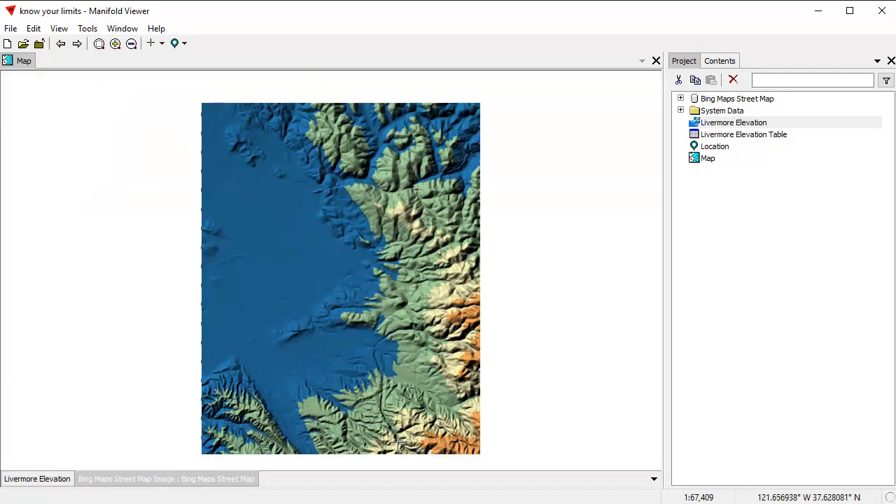
Step: Undock the Map window and bring its view to the saved Location
{"action": "double_click", "coordinate": [24, 61]}
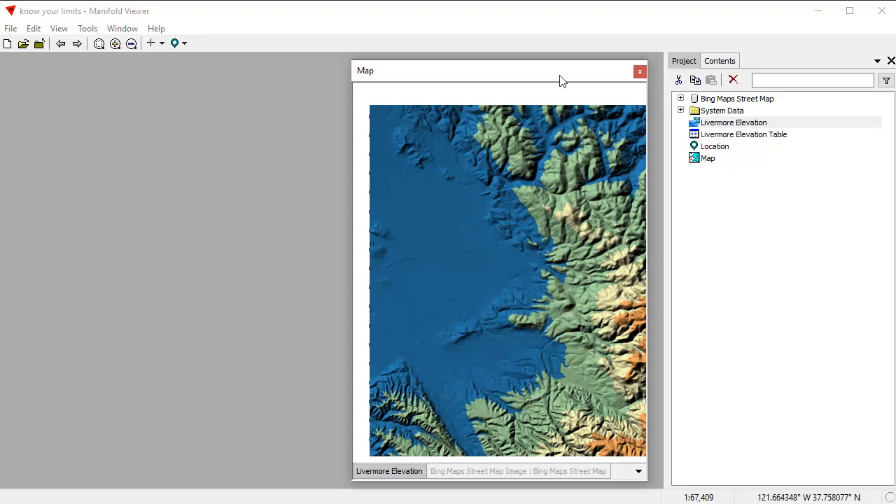
{"action": "left_click", "coordinate": [724, 146]}
{"action": "left_click", "coordinate": [482, 72]}
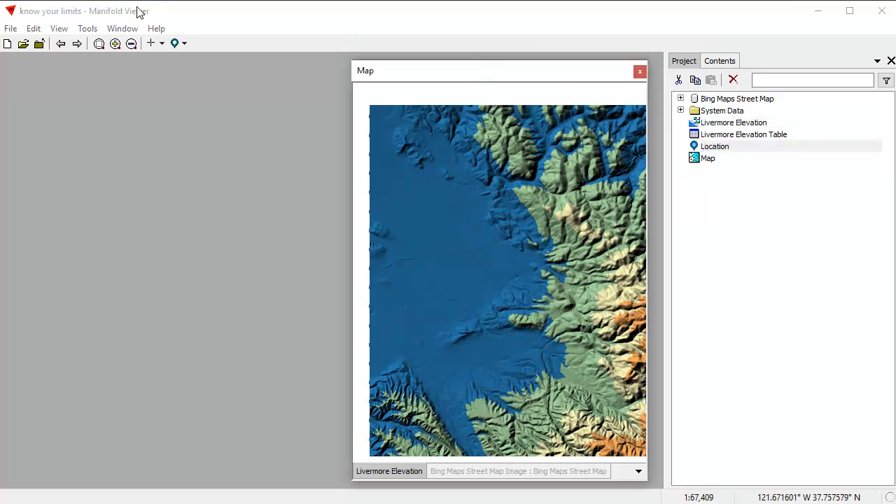
{"action": "left_click", "coordinate": [183, 43]}
{"action": "left_click", "coordinate": [218, 62]}
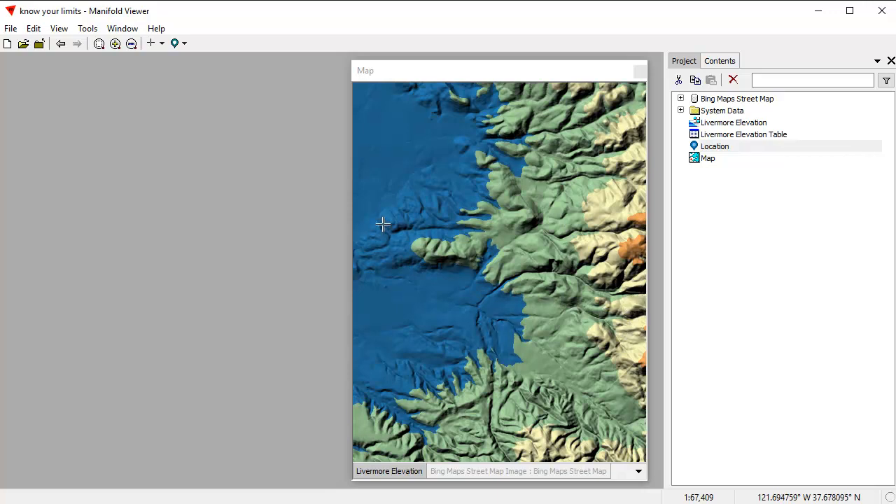
{"action": "left_click", "coordinate": [498, 74]}
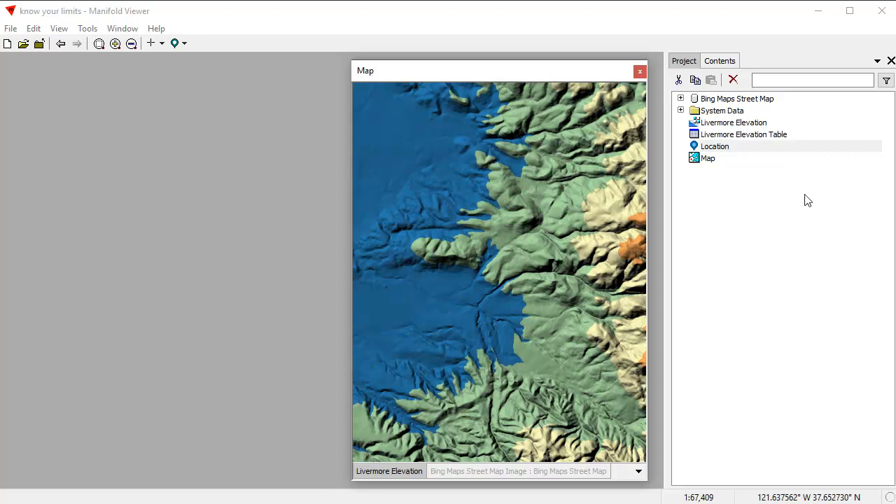
Step: Open the Livermore Elevation image in its own undocked window, resized and placed beside the Map window
{"action": "double_click", "coordinate": [746, 123]}
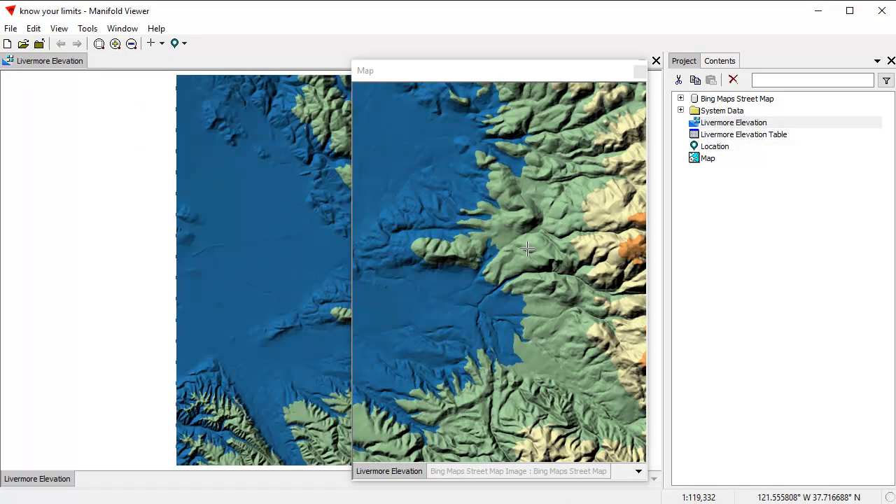
{"action": "double_click", "coordinate": [72, 63]}
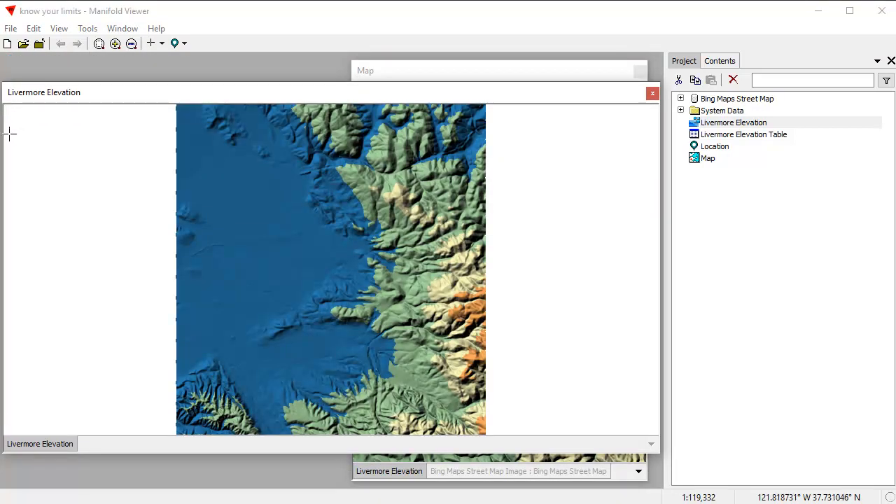
{"action": "left_click_drag", "start_coordinate": [4, 130], "coordinate": [288, 164]}
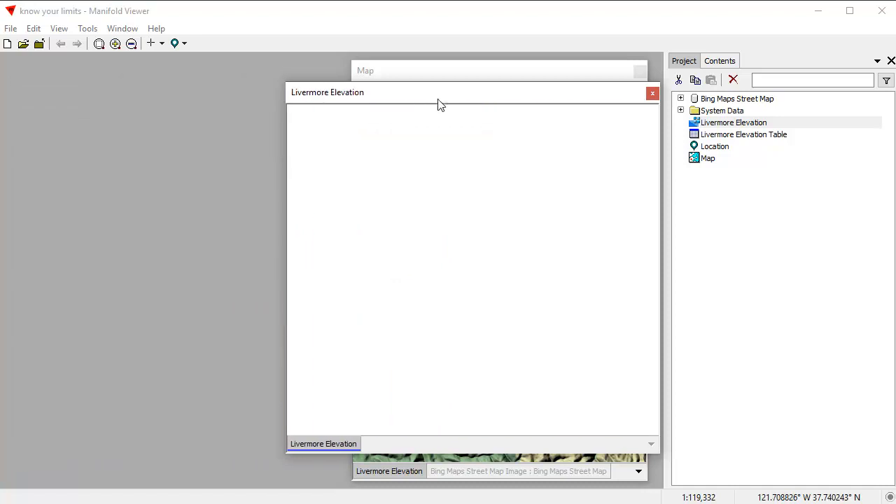
{"action": "left_click_drag", "start_coordinate": [438, 93], "coordinate": [425, 122]}
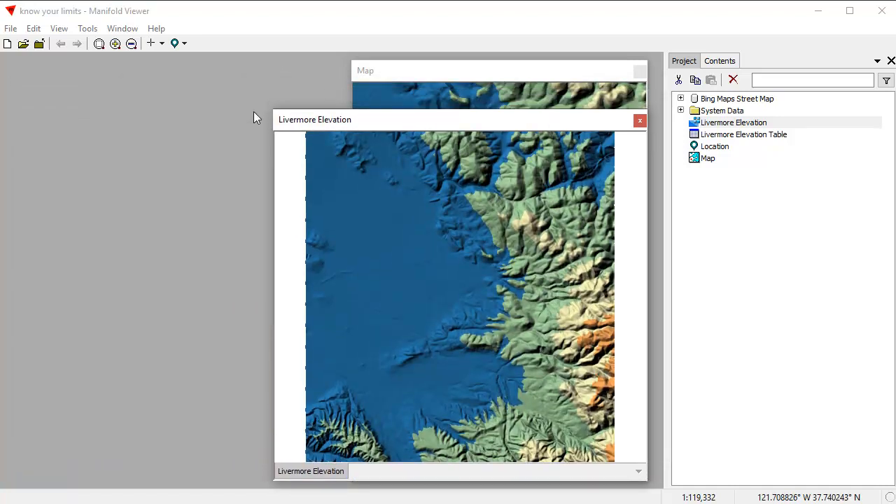
{"action": "left_click_drag", "start_coordinate": [269, 107], "coordinate": [347, 58]}
{"action": "left_click_drag", "start_coordinate": [481, 74], "coordinate": [162, 74]}
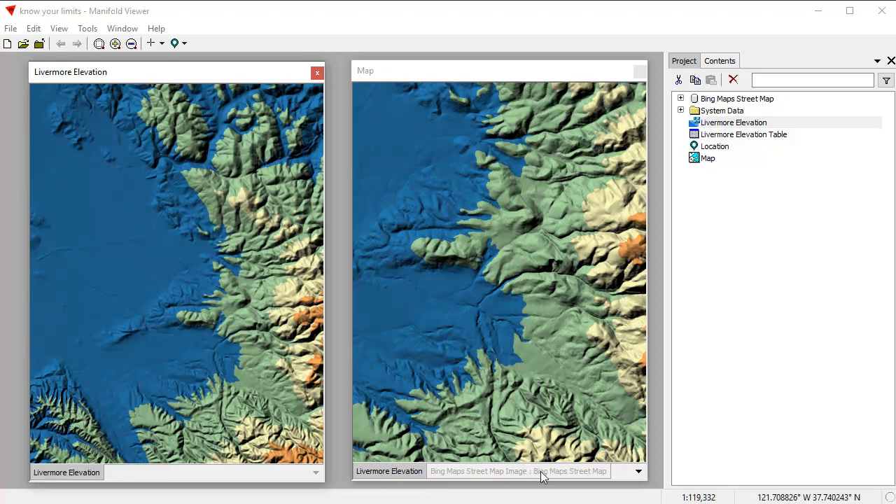
Step: Match the Livermore Elevation window's view to the location shown in the Map window, and return focus to Map
{"action": "left_click", "coordinate": [158, 294]}
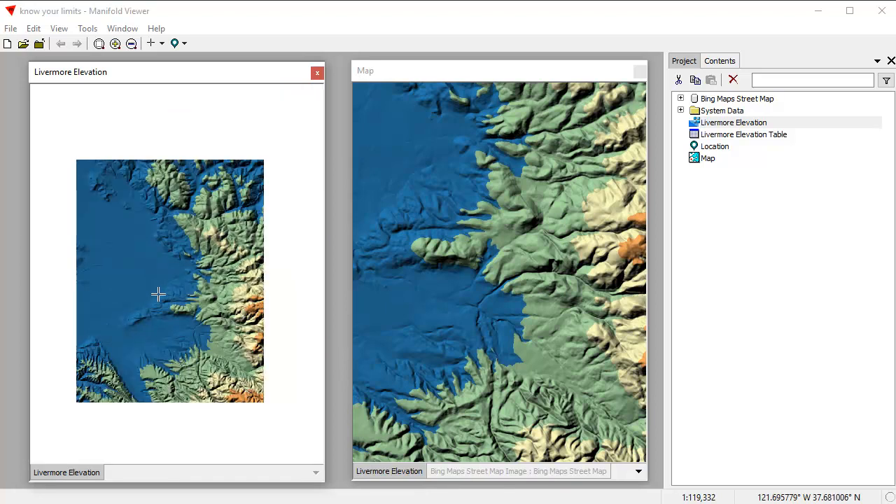
{"action": "scroll", "coordinate": [158, 294], "scroll_direction": "down", "scroll_amount": 1}
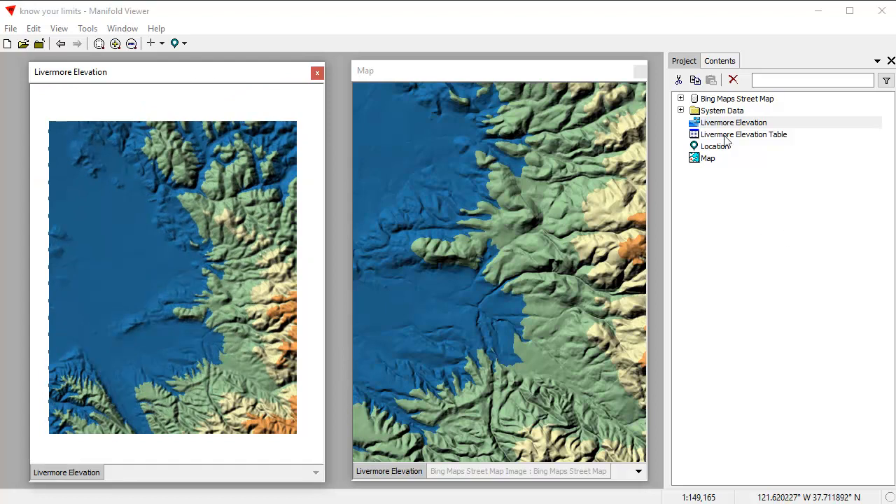
{"action": "left_click", "coordinate": [183, 43]}
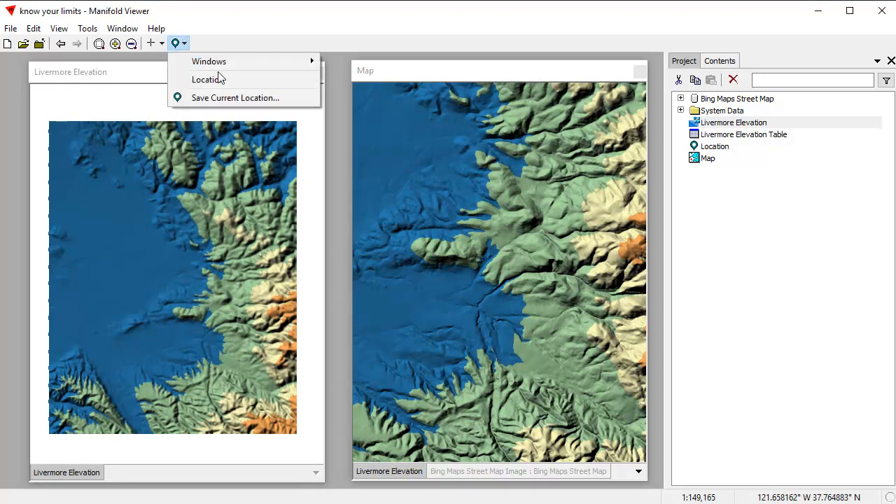
{"action": "mouse_move", "coordinate": [219, 62]}
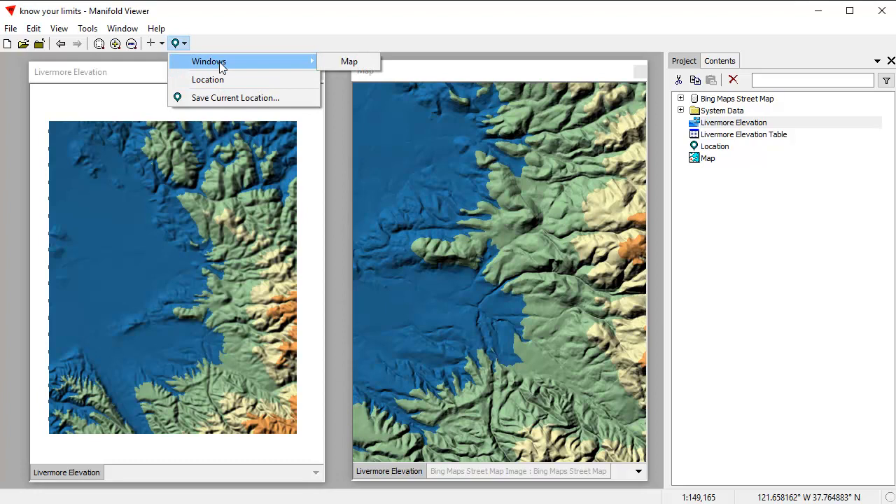
{"action": "left_click", "coordinate": [349, 63]}
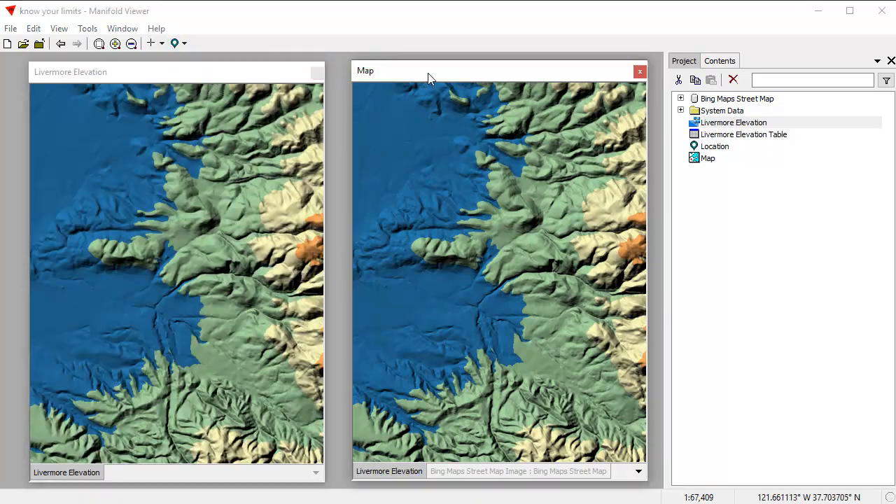
{"action": "left_click", "coordinate": [260, 72]}
{"action": "left_click", "coordinate": [396, 75]}
{"action": "left_click", "coordinate": [731, 61]}
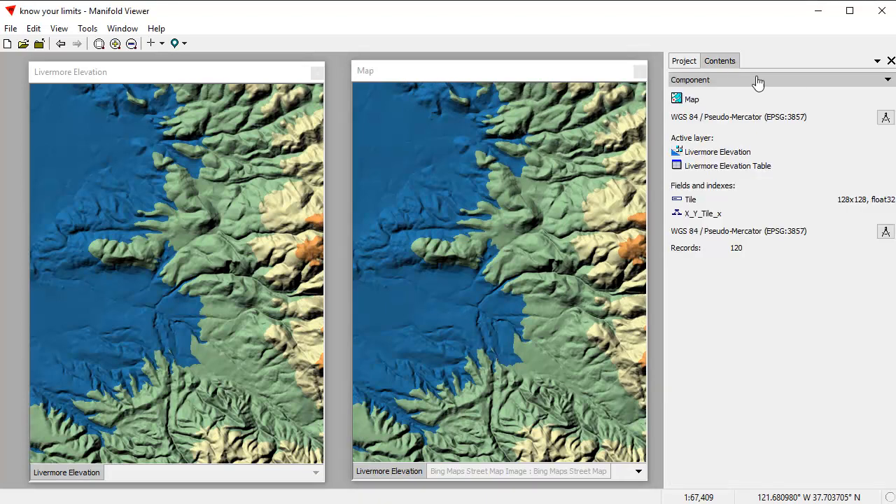
{"action": "left_click", "coordinate": [682, 62]}
{"action": "left_click", "coordinate": [720, 60]}
{"action": "left_click", "coordinate": [683, 61]}
{"action": "left_click", "coordinate": [722, 62]}
{"action": "left_click", "coordinate": [682, 62]}
Step: Show the Transform options for the Livermore Elevation layer of the Map window
{"action": "left_click", "coordinate": [720, 62]}
{"action": "left_click", "coordinate": [719, 80]}
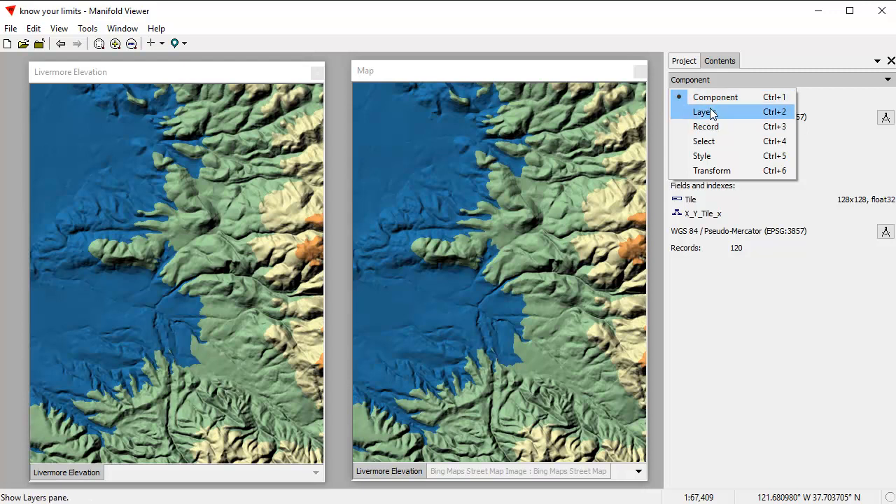
{"action": "left_click", "coordinate": [726, 172]}
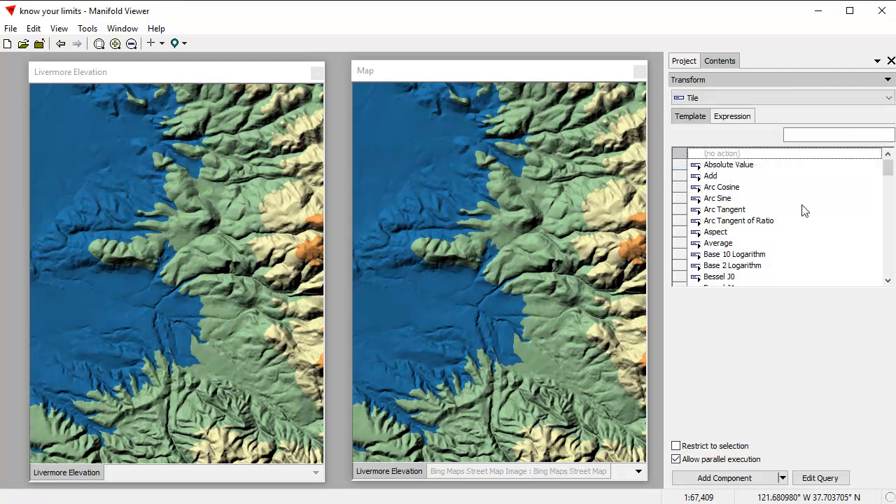
Step: Filter the transform templates by "limi" and choose the Limit Low template for the Tile field
{"action": "mouse_move", "coordinate": [887, 168]}
{"action": "left_mouse_down"}
{"action": "mouse_move", "coordinate": [887, 237]}
{"action": "mouse_move", "coordinate": [889, 166]}
{"action": "left_mouse_up"}
{"action": "left_click", "coordinate": [841, 131]}
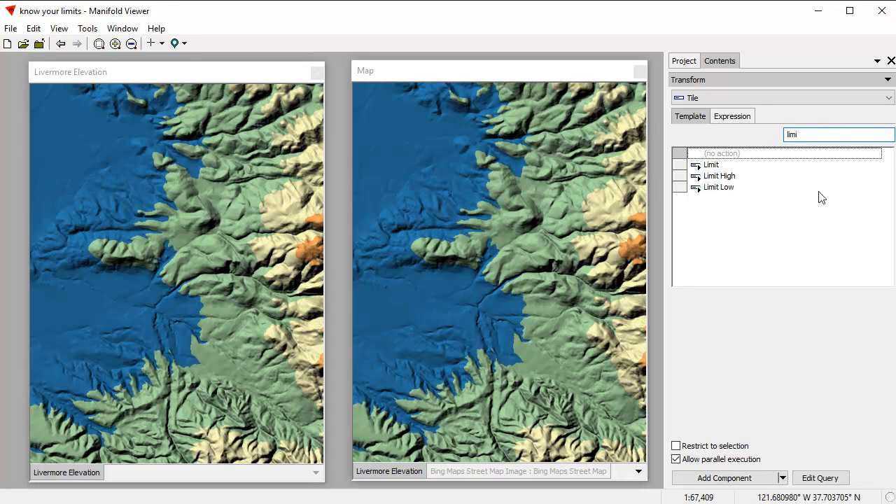
{"action": "left_click", "coordinate": [517, 77]}
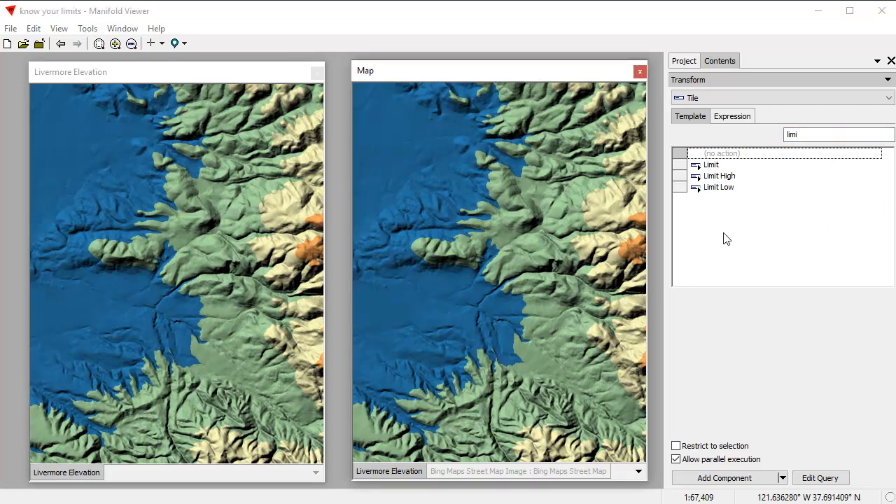
{"action": "left_click", "coordinate": [725, 189]}
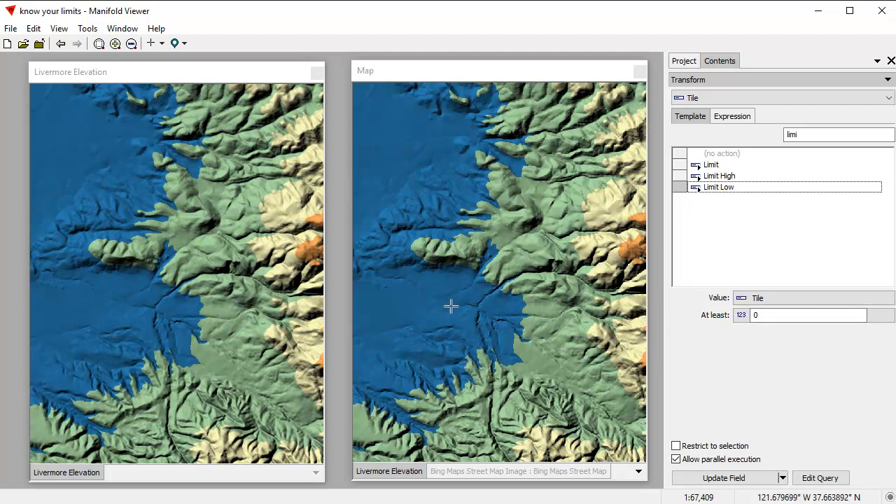
Step: Preview the Limit Low transform with an At least value of 200 and again with 400
{"action": "double_click", "coordinate": [757, 315]}
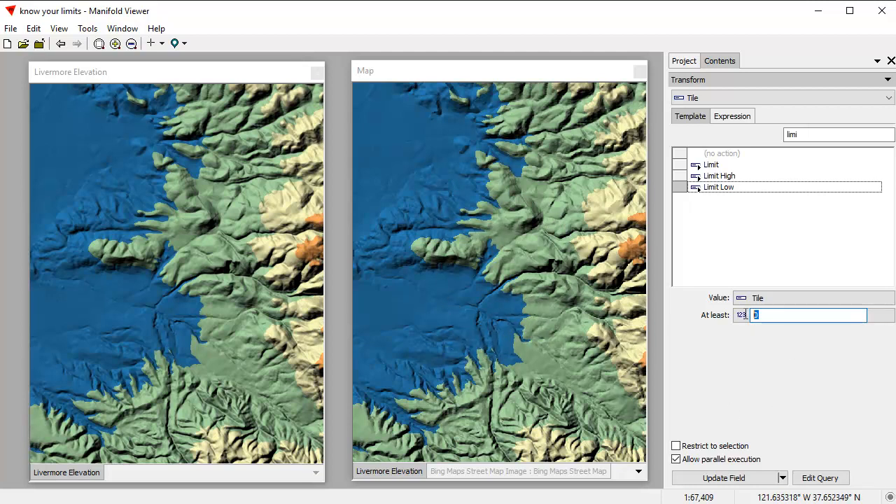
{"action": "type", "text": "200"}
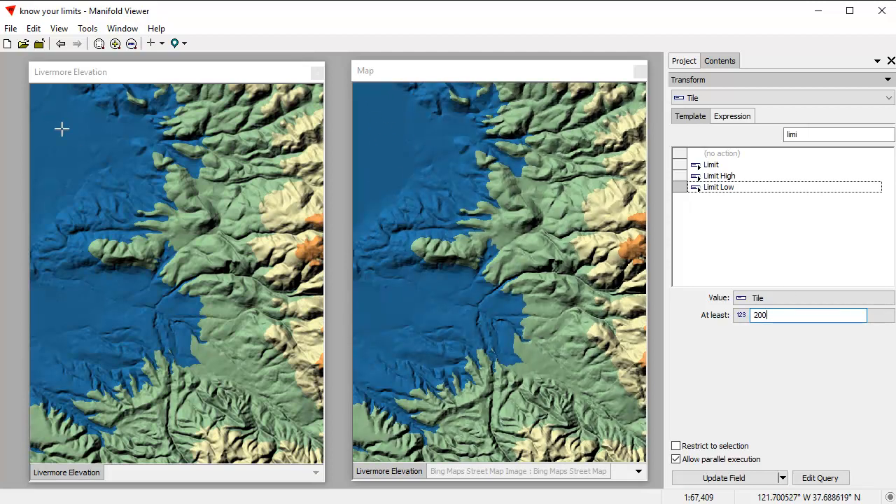
{"action": "left_click_drag", "start_coordinate": [775, 316], "coordinate": [749, 318]}
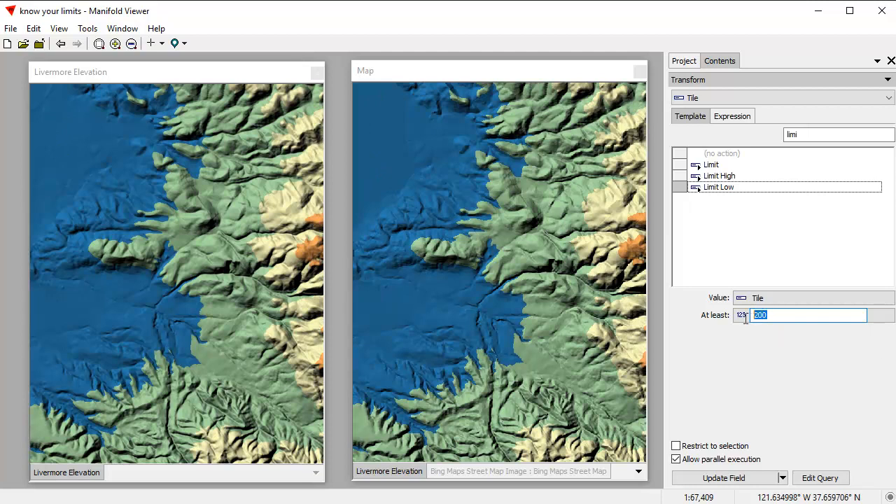
{"action": "type", "text": "400"}
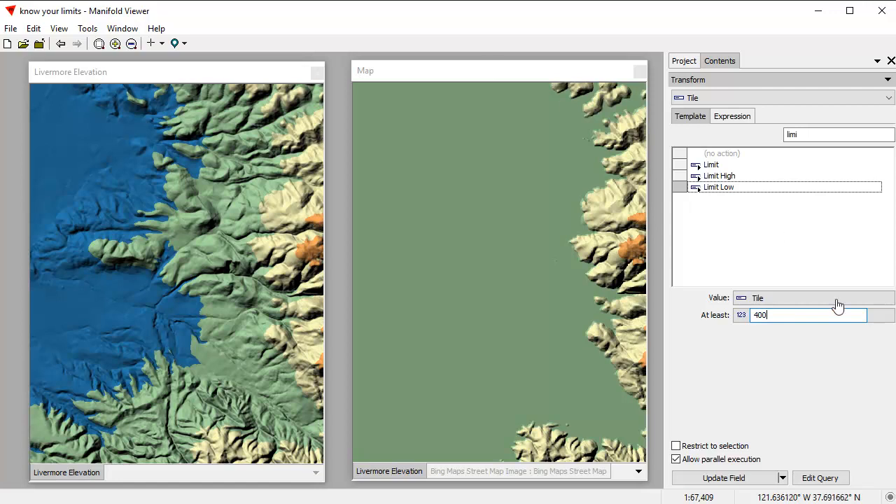
Step: Preview Limit Low with an At least value of 250, and switch focus to the Livermore Elevation window
{"action": "type", "text": "250"}
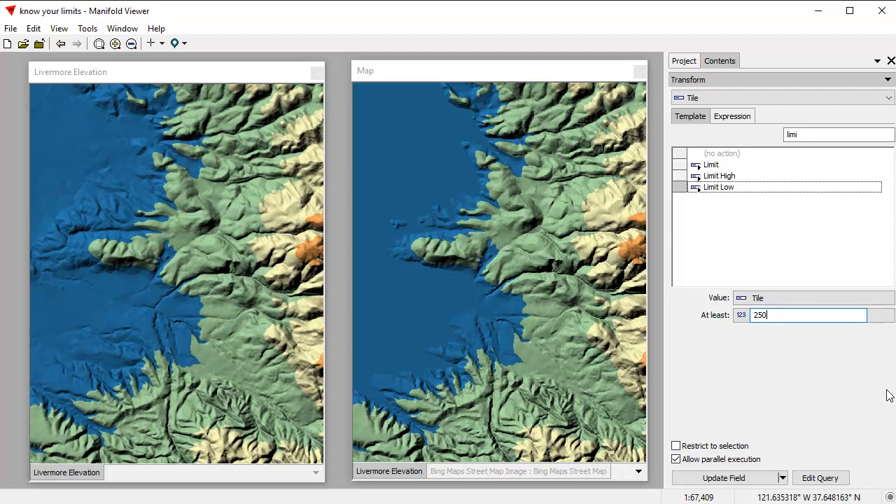
{"action": "left_click", "coordinate": [478, 71]}
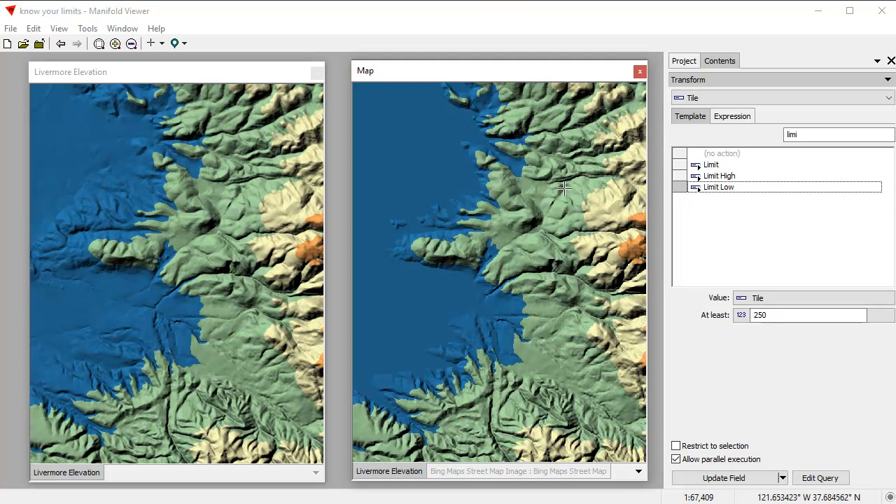
{"action": "left_click", "coordinate": [165, 75]}
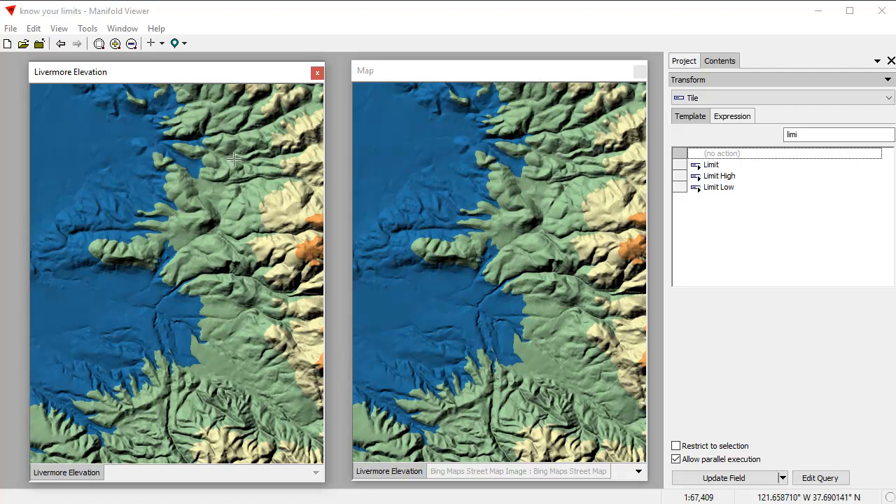
Step: Choose Limit Low again for the Map window and preview it with an At least value of 250
{"action": "left_click", "coordinate": [495, 74]}
{"action": "left_click", "coordinate": [741, 199]}
{"action": "left_click", "coordinate": [728, 188]}
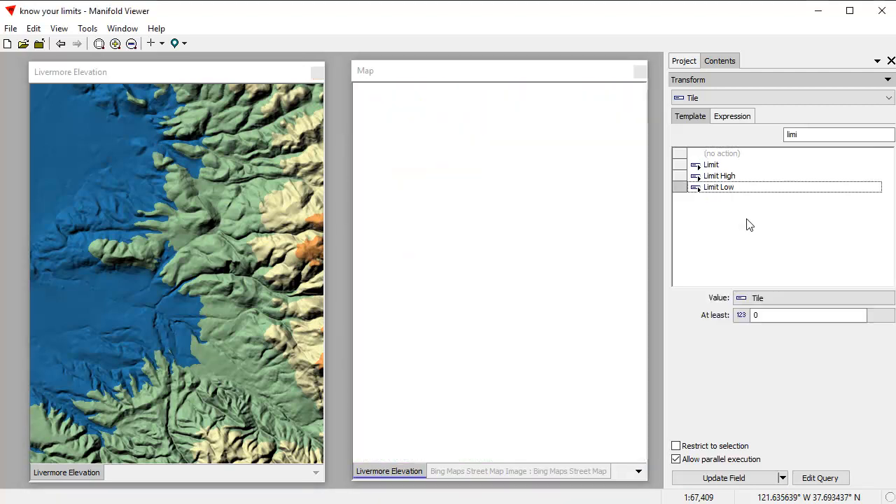
{"action": "left_click", "coordinate": [757, 314]}
{"action": "double_click", "coordinate": [757, 314]}
{"action": "type", "text": "25"}
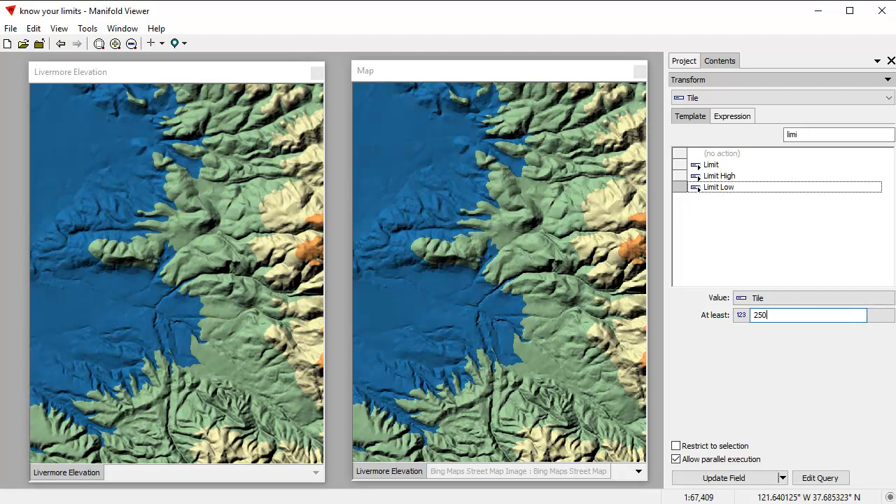
{"action": "left_click", "coordinate": [472, 75]}
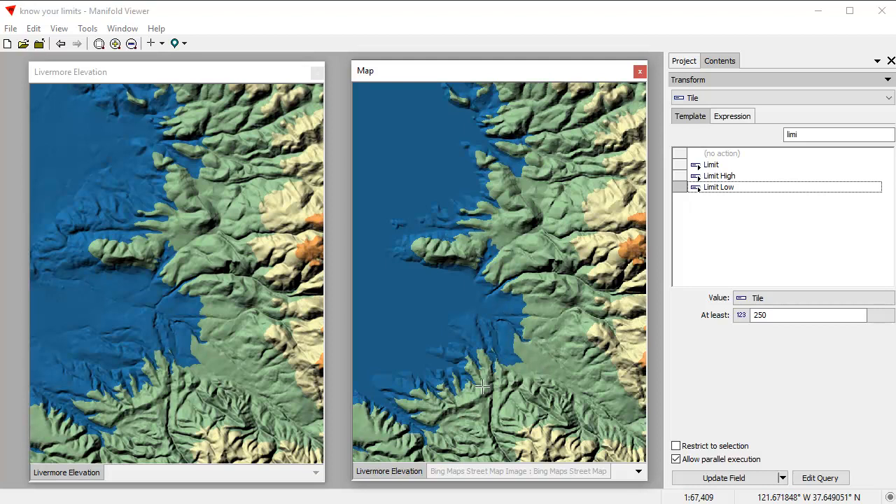
{"action": "left_click_drag", "start_coordinate": [432, 392], "coordinate": [505, 280]}
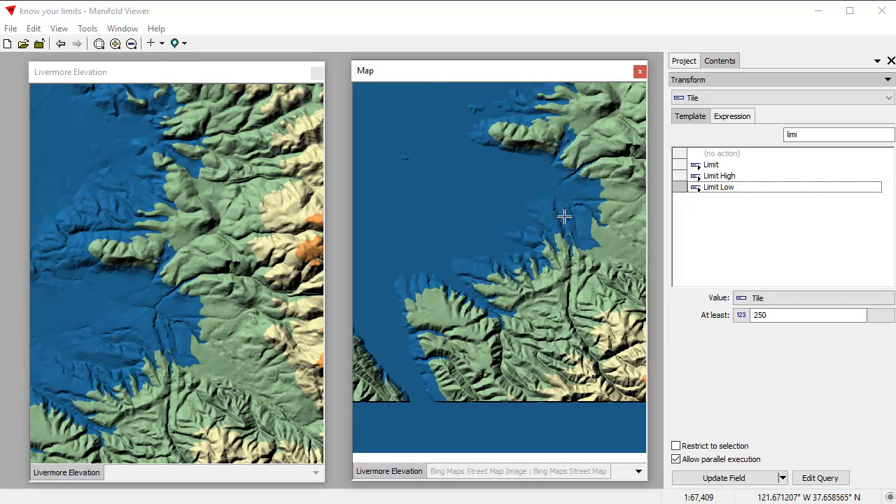
Step: Move the Map window's view to the saved Location so it covers the same area as the Livermore Elevation window
{"action": "left_click_drag", "start_coordinate": [512, 166], "coordinate": [448, 288]}
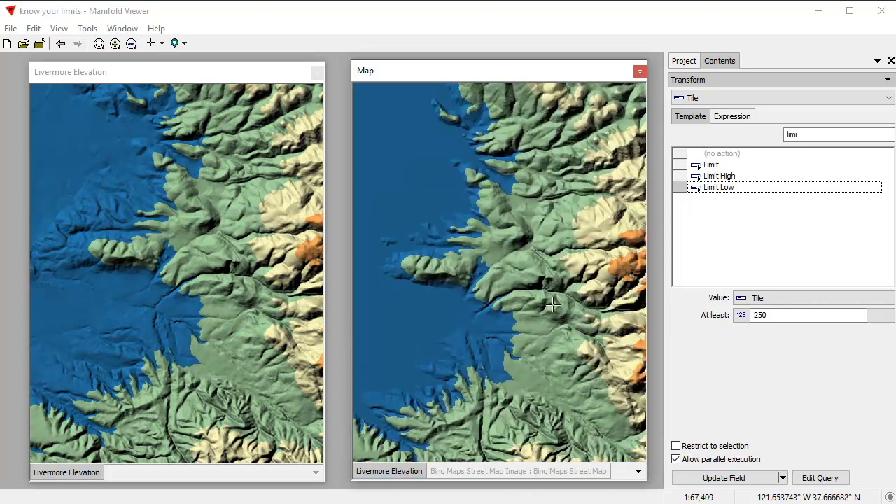
{"action": "left_click", "coordinate": [183, 43]}
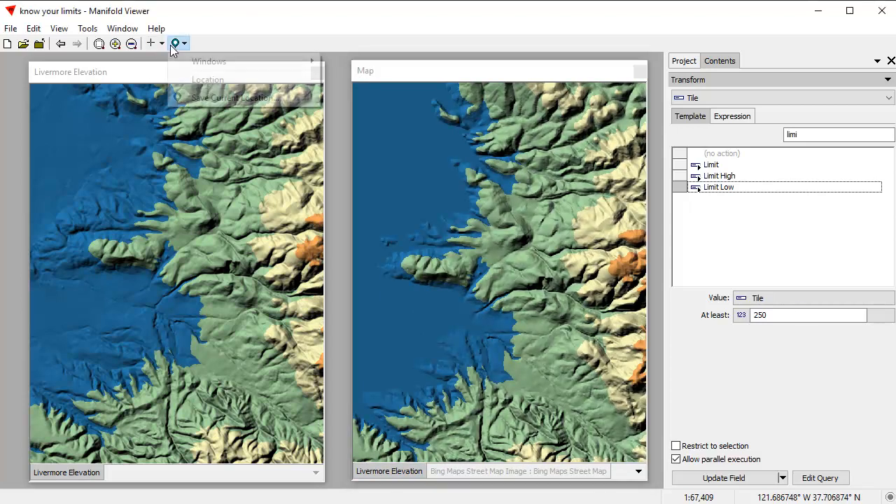
{"action": "left_click", "coordinate": [236, 80]}
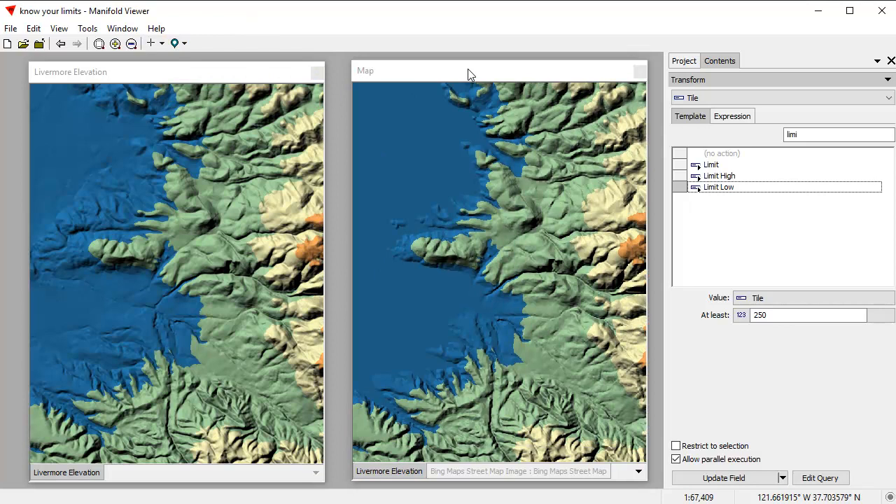
{"action": "left_click", "coordinate": [469, 71]}
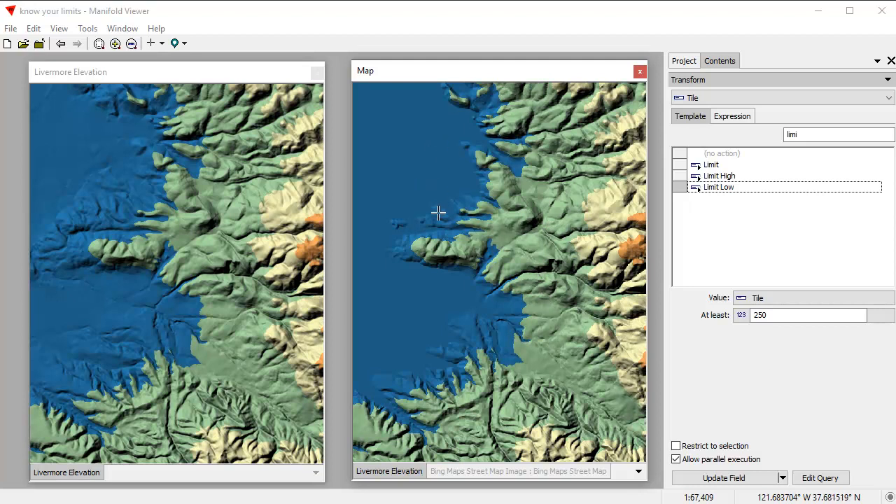
Step: Preview the Limit High transform in the Map window with At most values of 500, 400 and 350
{"action": "left_click", "coordinate": [741, 177]}
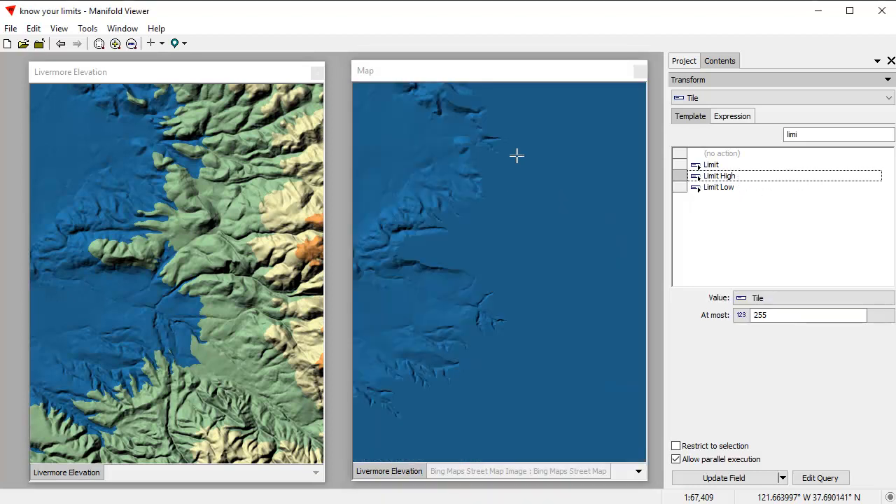
{"action": "double_click", "coordinate": [759, 316]}
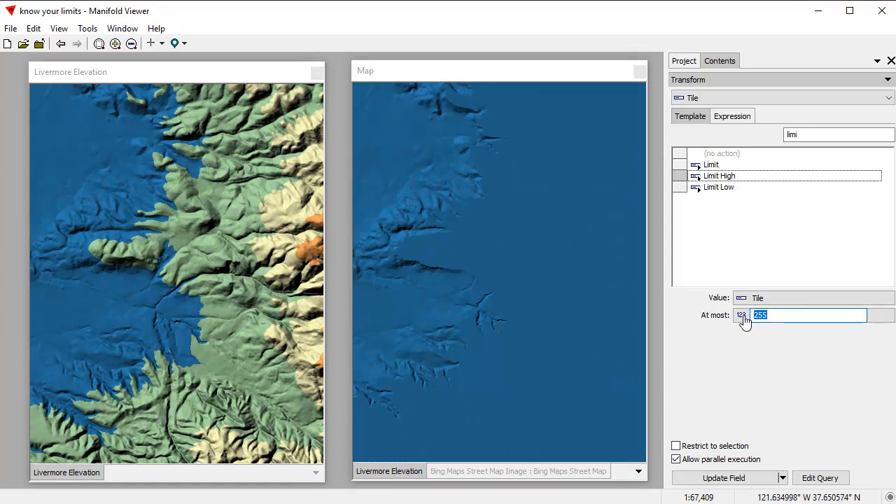
{"action": "type", "text": "500"}
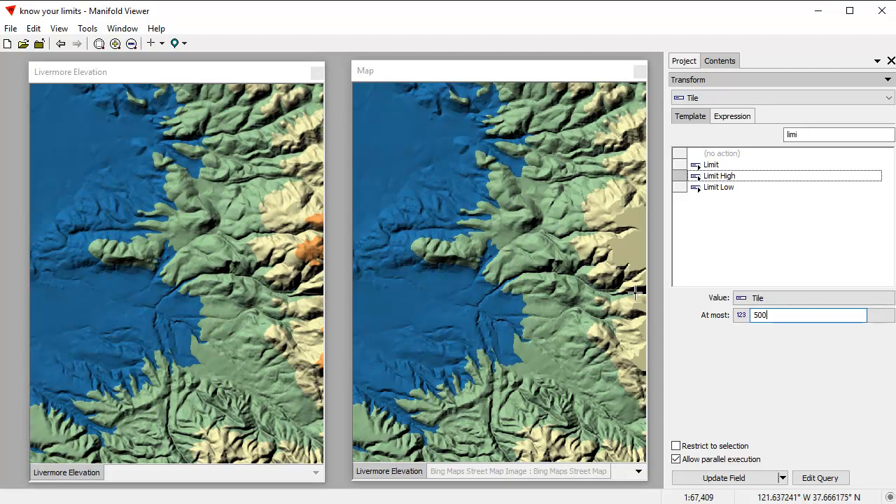
{"action": "double_click", "coordinate": [760, 316]}
{"action": "type", "text": "400"}
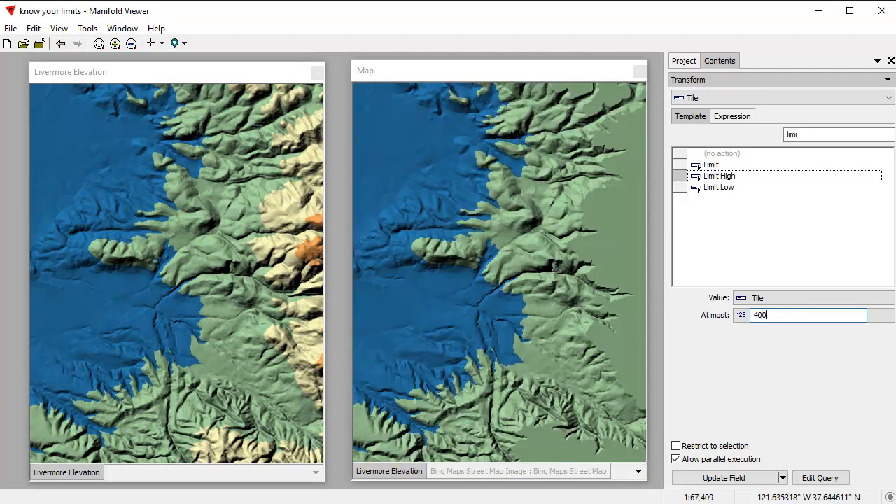
{"action": "left_click_drag", "start_coordinate": [785, 317], "coordinate": [733, 316]}
{"action": "type", "text": "350"}
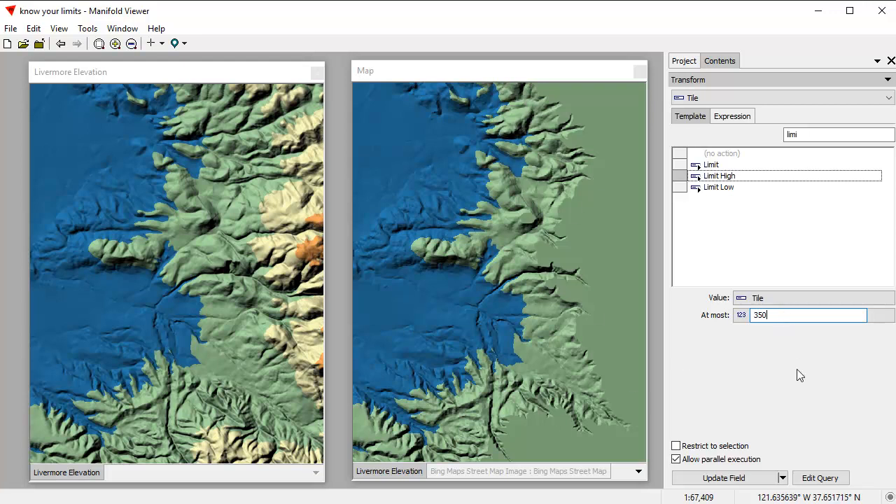
Step: Preview the combined Limit transform in the Map window with its At most value set to 325
{"action": "left_click", "coordinate": [716, 166]}
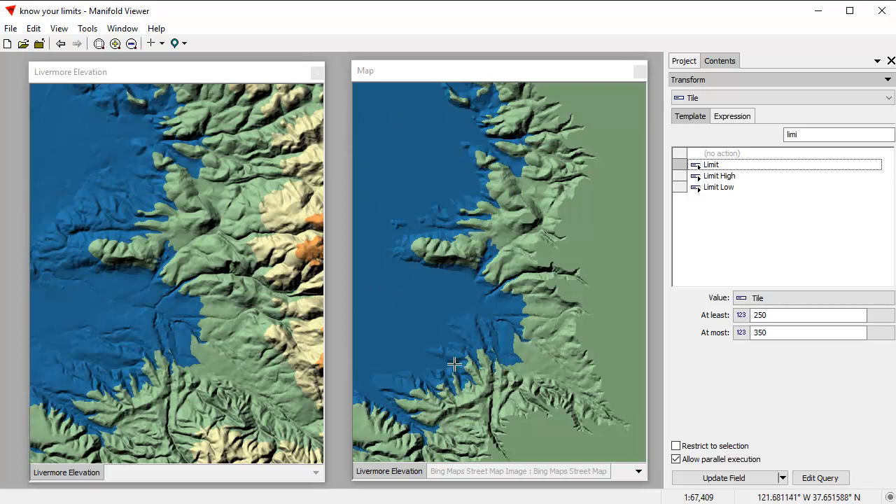
{"action": "left_click_drag", "start_coordinate": [777, 331], "coordinate": [756, 334]}
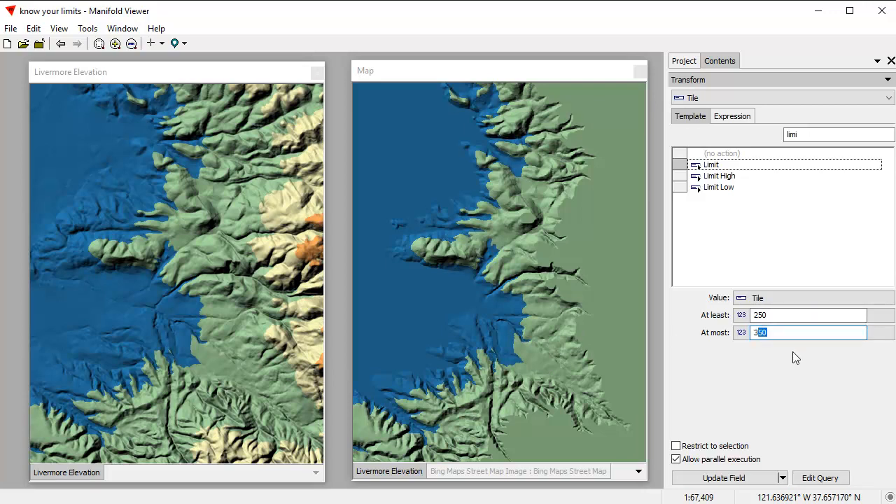
{"action": "type", "text": "25"}
Step: Set the Limit transform's At least value to 275 for the map preview
{"action": "left_click_drag", "start_coordinate": [777, 315], "coordinate": [759, 319]}
{"action": "type", "text": "507"}
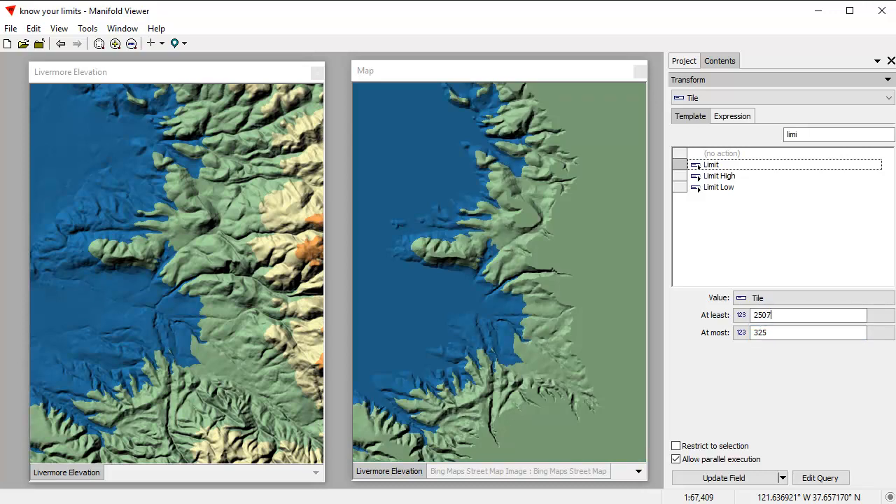
{"action": "type", "text": "5"}
{"action": "key", "text": "BackSpace"}
{"action": "key", "text": "BackSpace"}
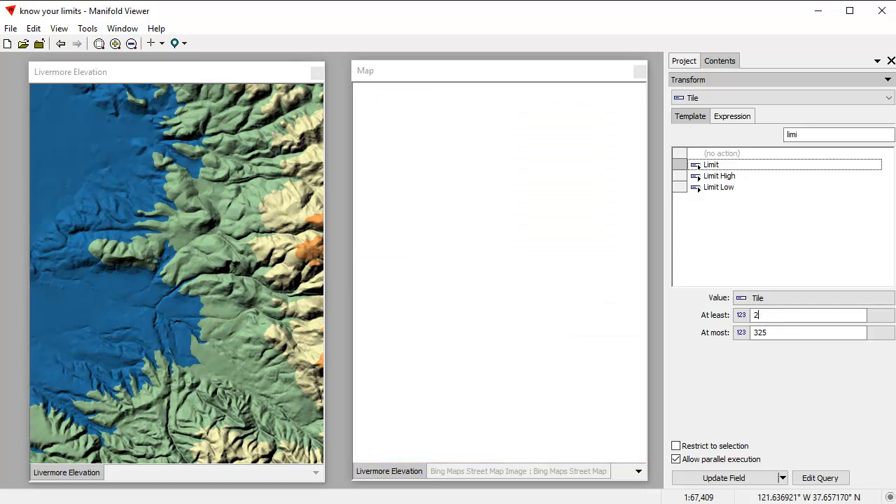
{"action": "type", "text": "75"}
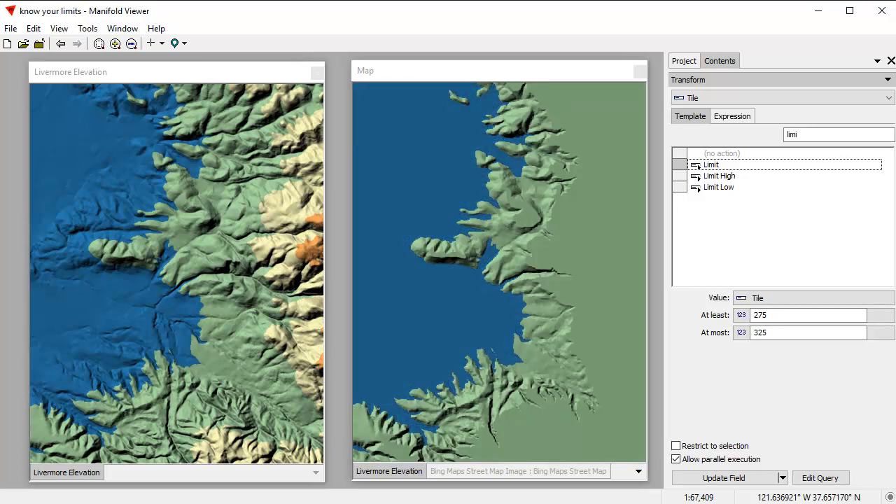
Step: Switch to the Livermore Elevation window and back to Map, and preview Limit again with At least 275 and At most 325
{"action": "left_click", "coordinate": [524, 72]}
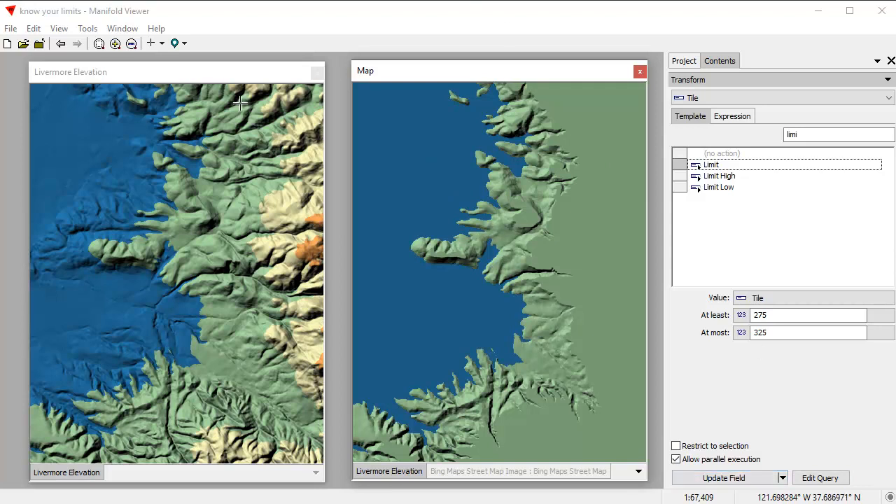
{"action": "left_click", "coordinate": [210, 80]}
{"action": "left_click", "coordinate": [470, 71]}
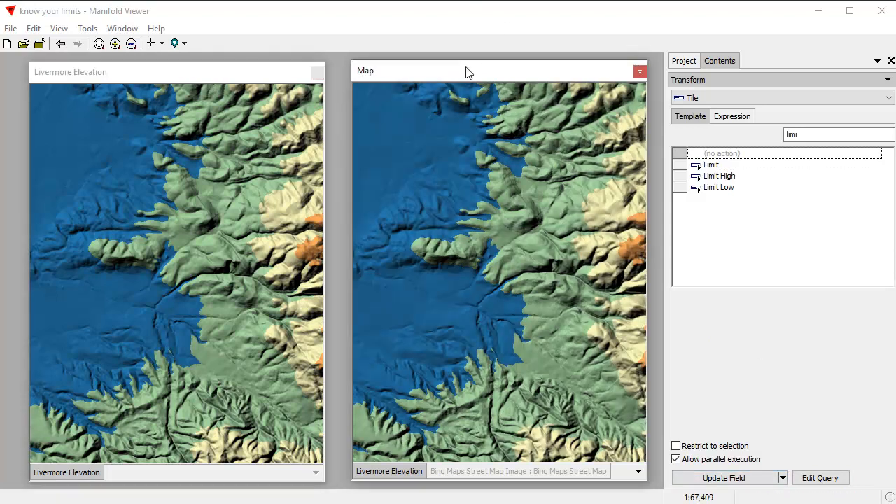
{"action": "left_click", "coordinate": [706, 165]}
{"action": "left_click_drag", "start_coordinate": [788, 315], "coordinate": [744, 316]}
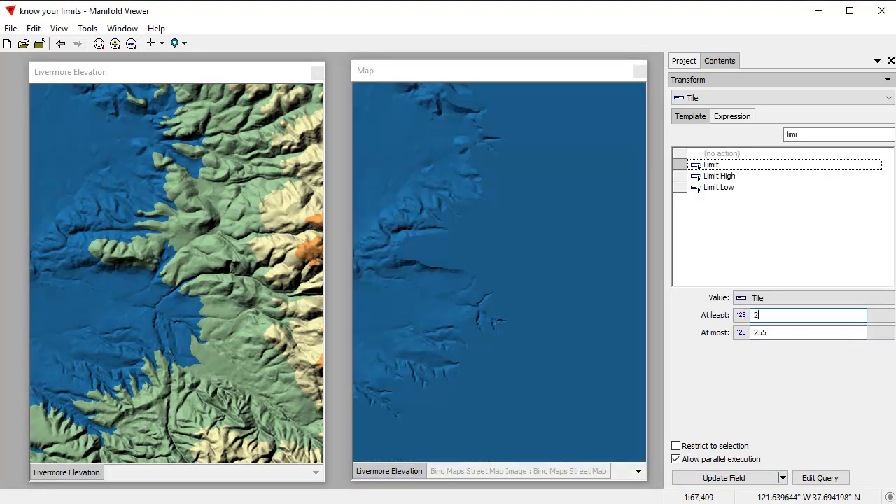
{"action": "left_click_drag", "start_coordinate": [802, 330], "coordinate": [714, 335]}
{"action": "type", "text": "325"}
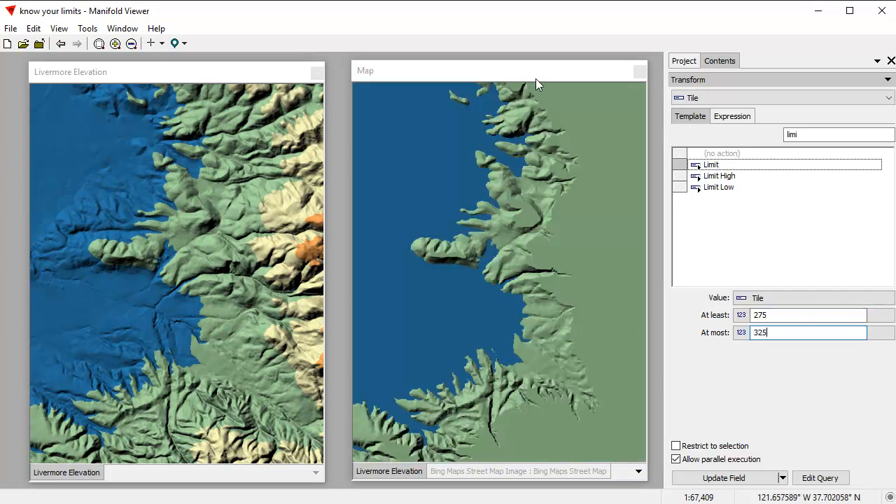
{"action": "left_click", "coordinate": [535, 75]}
{"action": "left_click", "coordinate": [724, 479]}
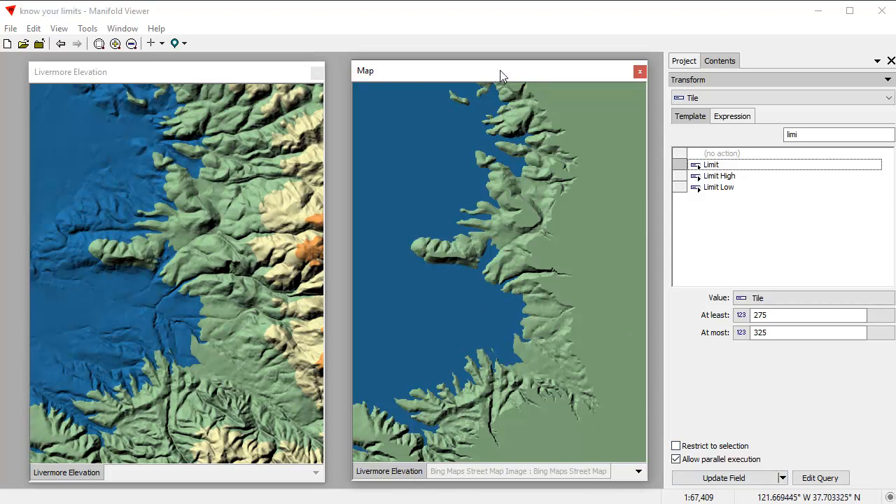
{"action": "left_click", "coordinate": [736, 81]}
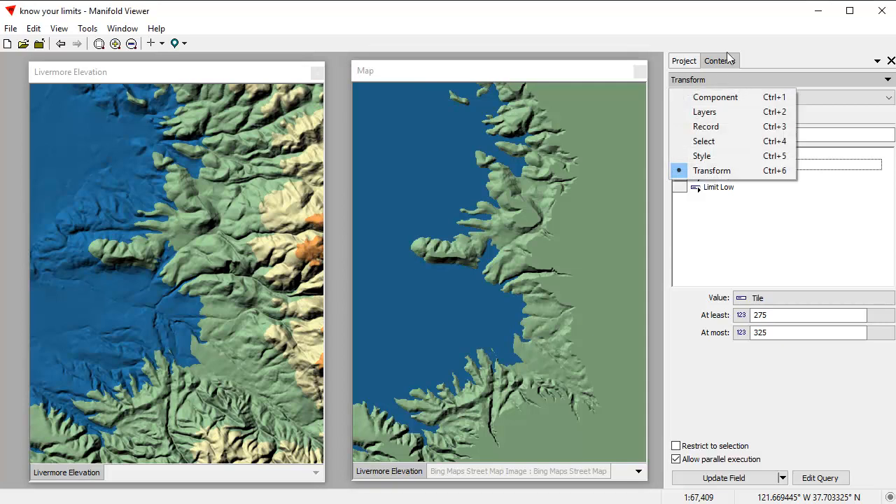
{"action": "left_click", "coordinate": [592, 70]}
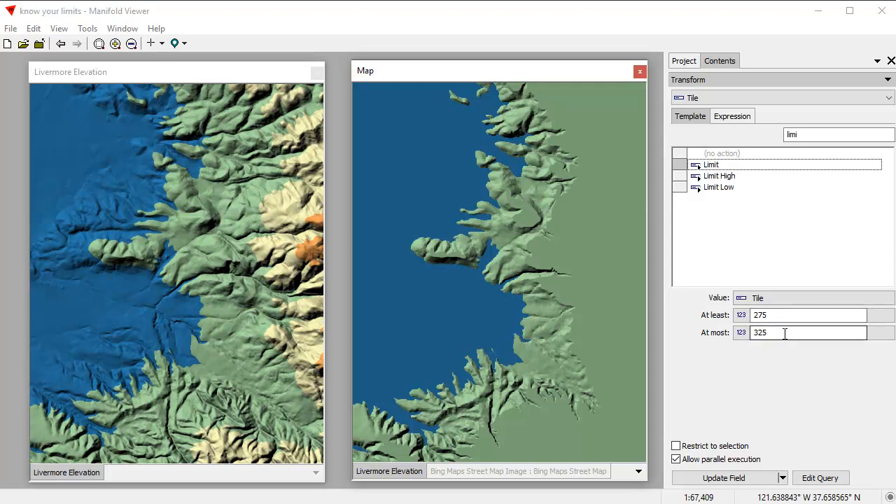
{"action": "left_click", "coordinate": [777, 390]}
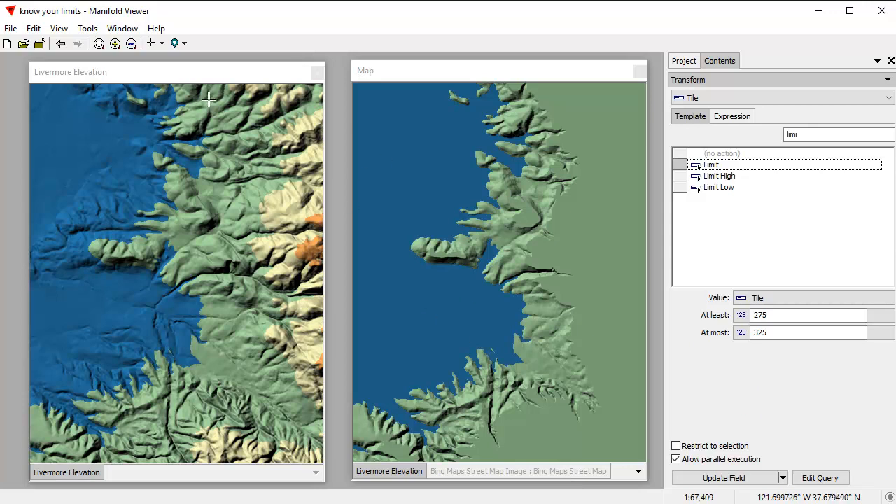
{"action": "left_click", "coordinate": [556, 73]}
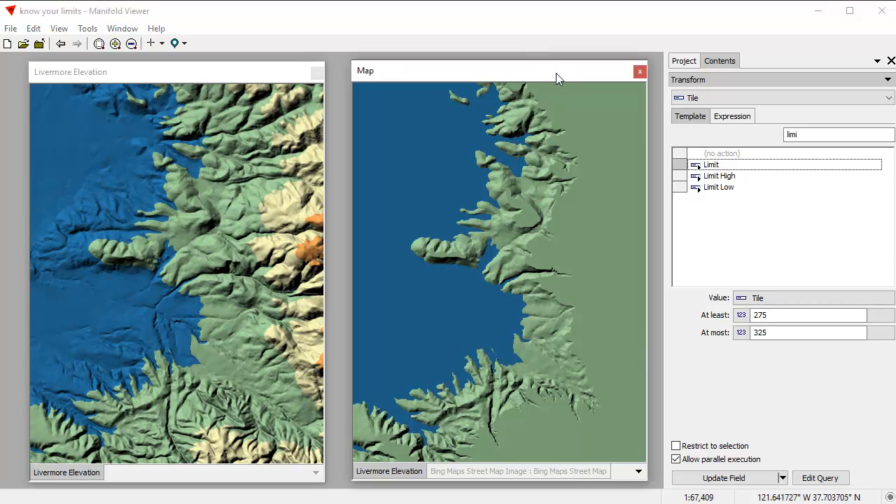